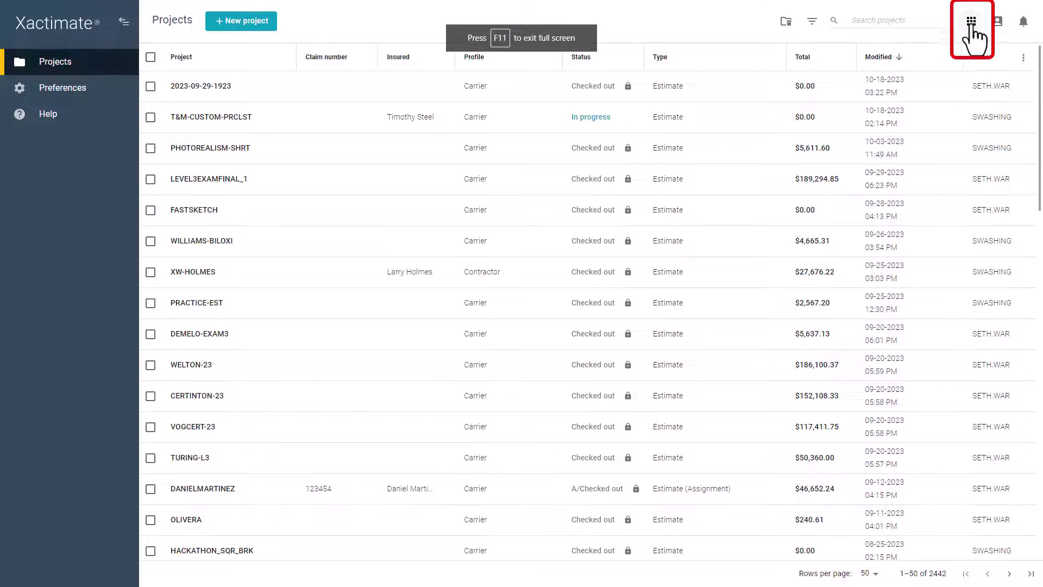
- Launch Price List Editor on the trainer instance and go to its Account Settings
{"action": "left_click", "coordinate": [971, 25]}
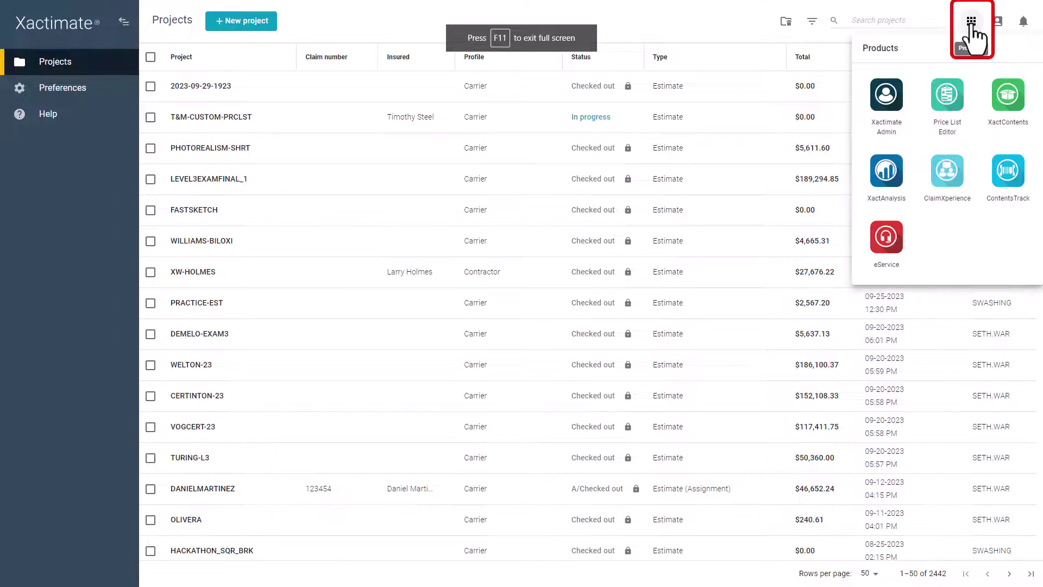
{"action": "left_click", "coordinate": [947, 102]}
{"action": "left_click", "coordinate": [666, 81]}
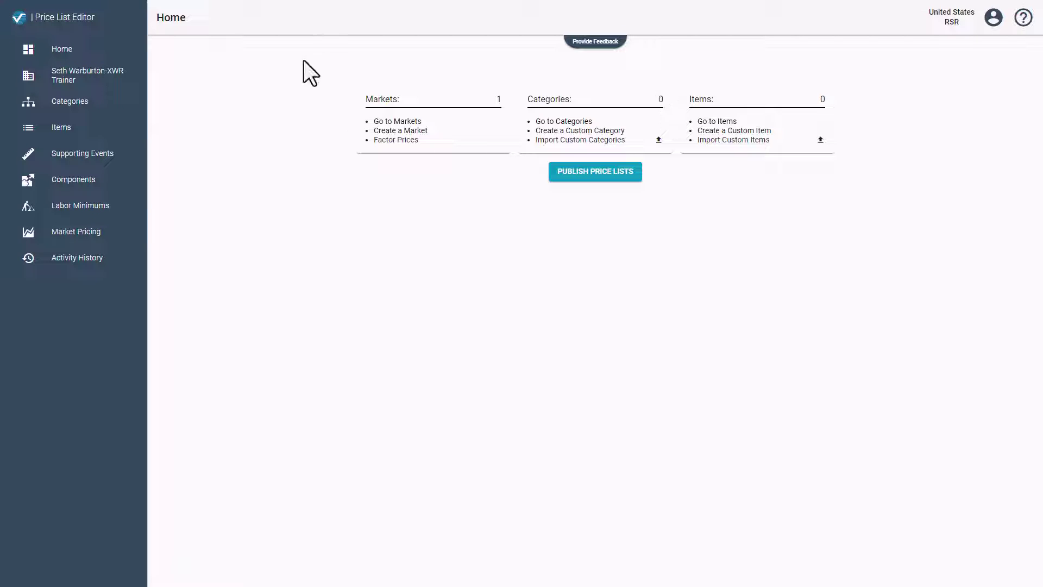
{"action": "left_click", "coordinate": [119, 82]}
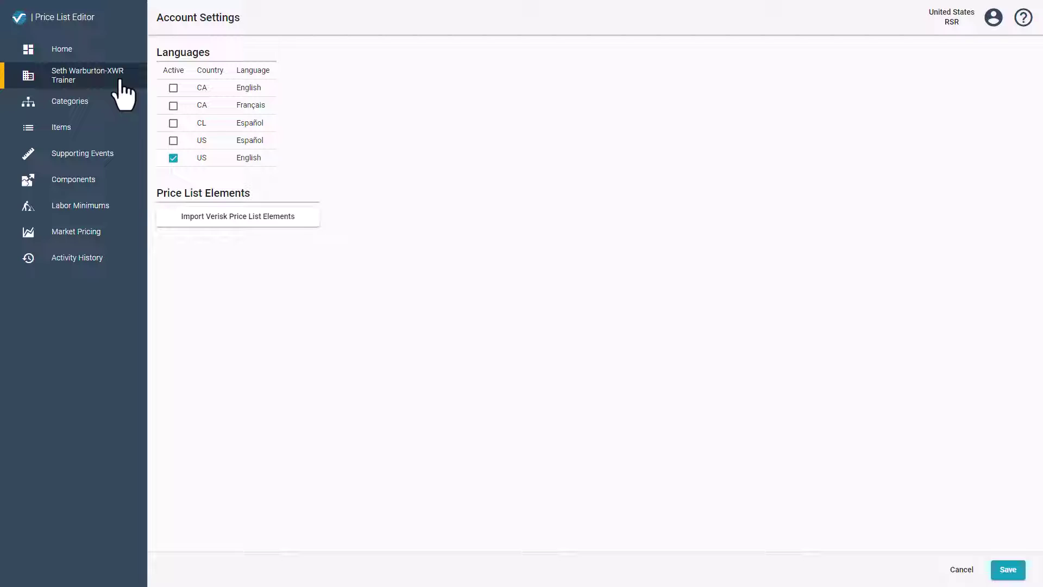
- Keep US English active, import the Verisk price list elements, and save the settings
{"action": "left_click", "coordinate": [172, 158]}
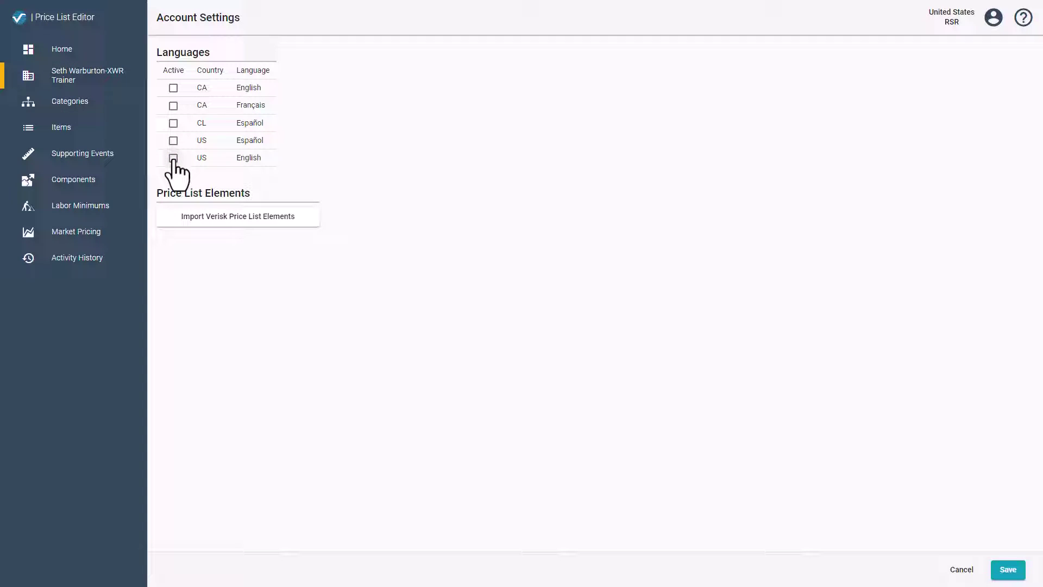
{"action": "left_click", "coordinate": [173, 158]}
{"action": "left_click", "coordinate": [198, 218]}
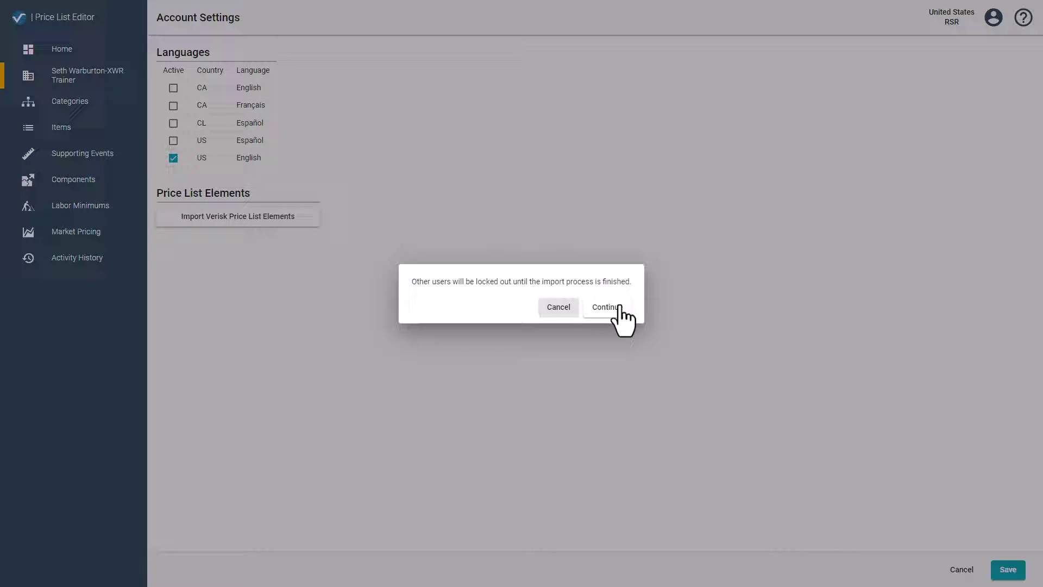
{"action": "left_click", "coordinate": [613, 308]}
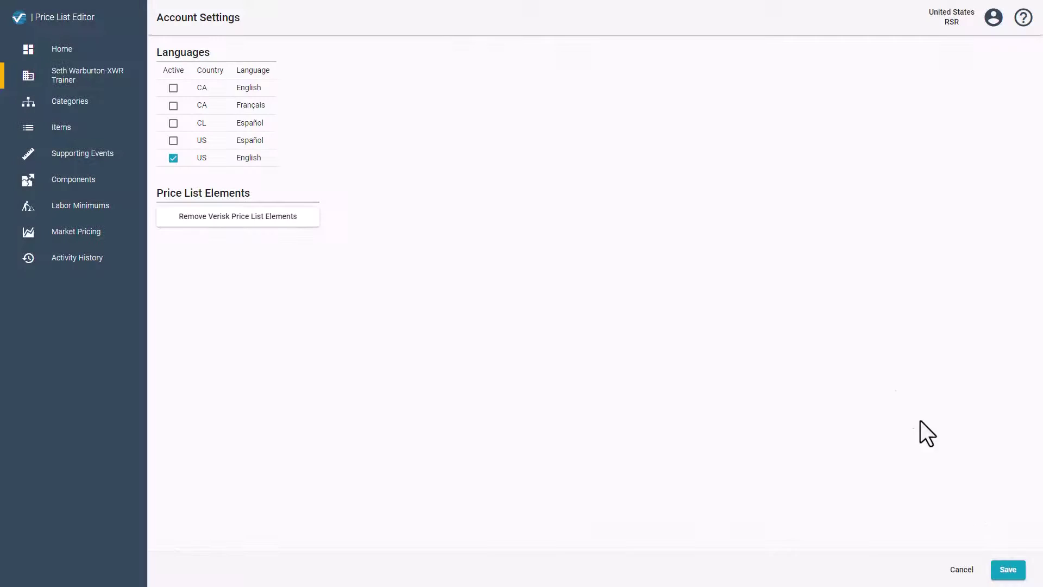
{"action": "left_click", "coordinate": [1007, 570]}
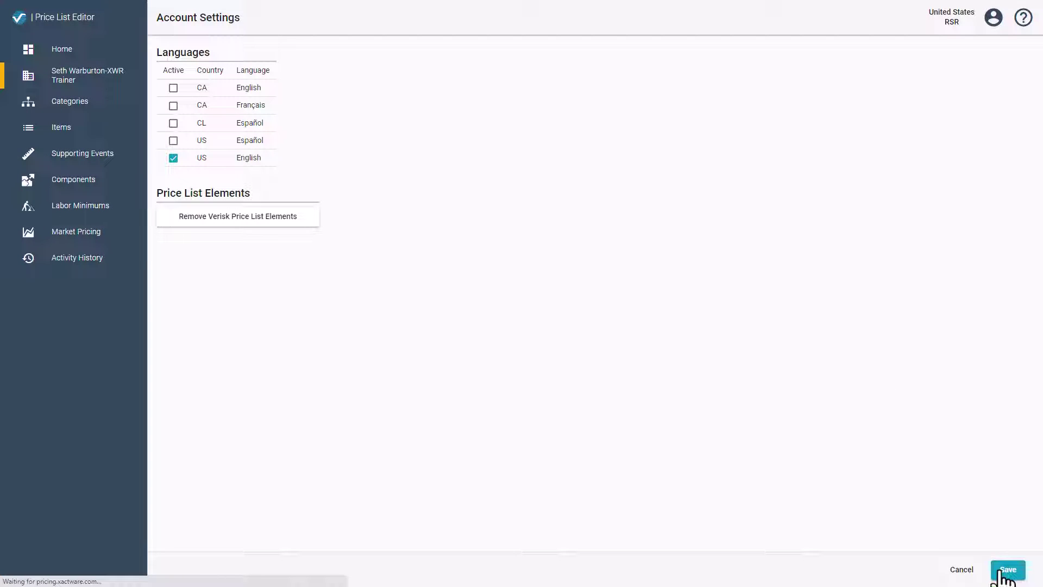
- Start a new market in Market Pricing named 12345678 with description LowesNew
{"action": "left_click", "coordinate": [90, 233]}
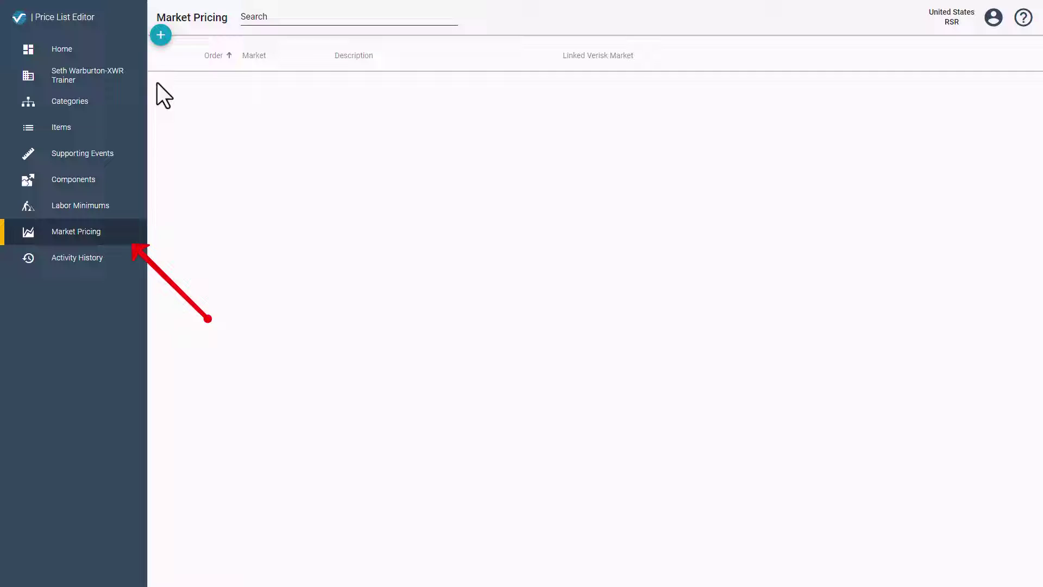
{"action": "left_click", "coordinate": [161, 37]}
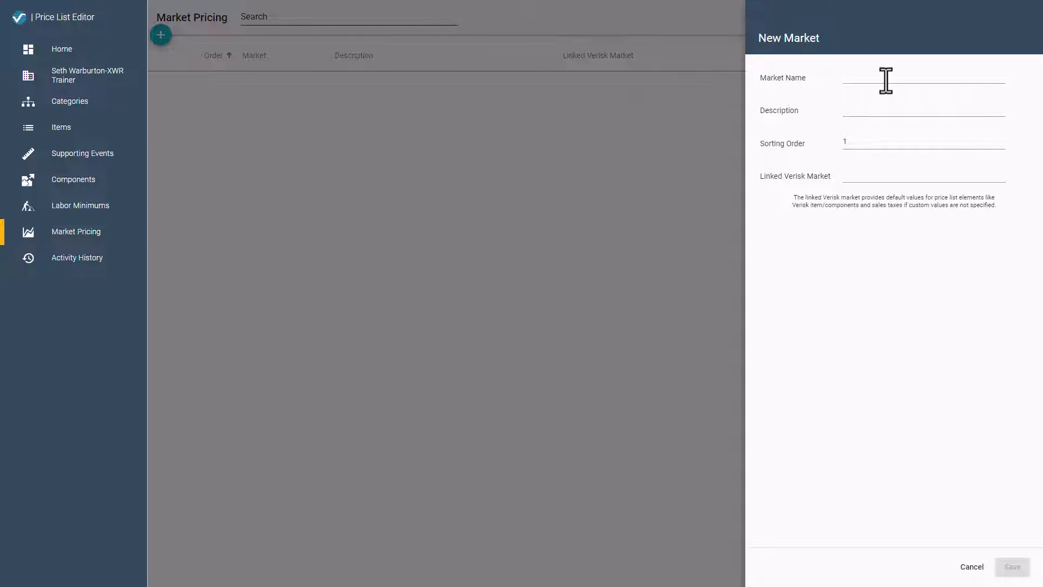
{"action": "left_click", "coordinate": [887, 79]}
{"action": "type", "text": "1234"}
{"action": "type", "text": "5678"}
{"action": "left_click", "coordinate": [880, 99]}
{"action": "type", "text": "LowesNew"}
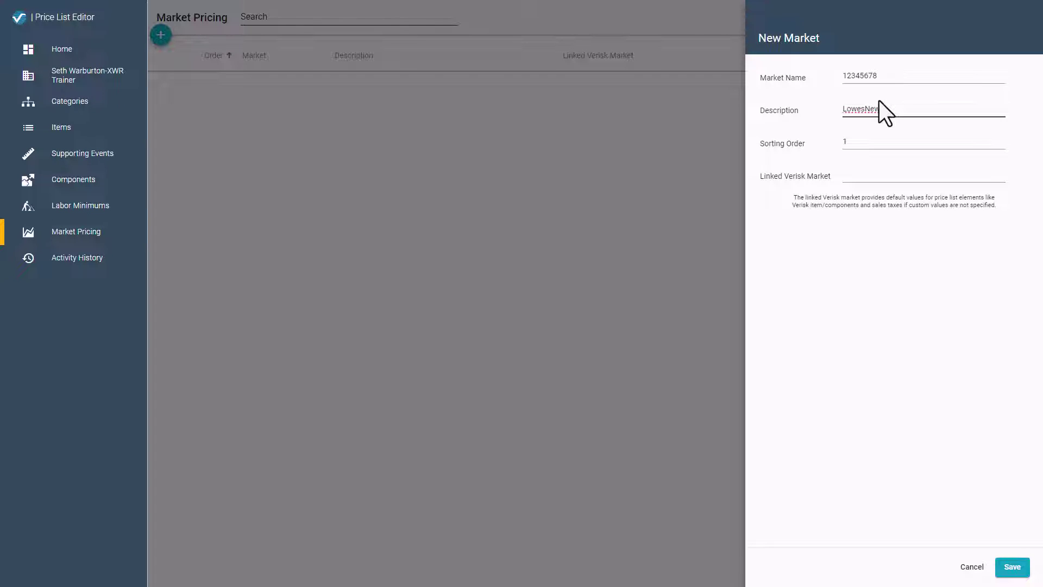
- Leave sorting order 1, link the market to UTOR - Orem, and save it
{"action": "key", "text": "Tab"}
{"action": "key", "text": "Tab"}
{"action": "left_click", "coordinate": [888, 147]}
{"action": "left_click", "coordinate": [857, 178]}
{"action": "type", "text": "Or"}
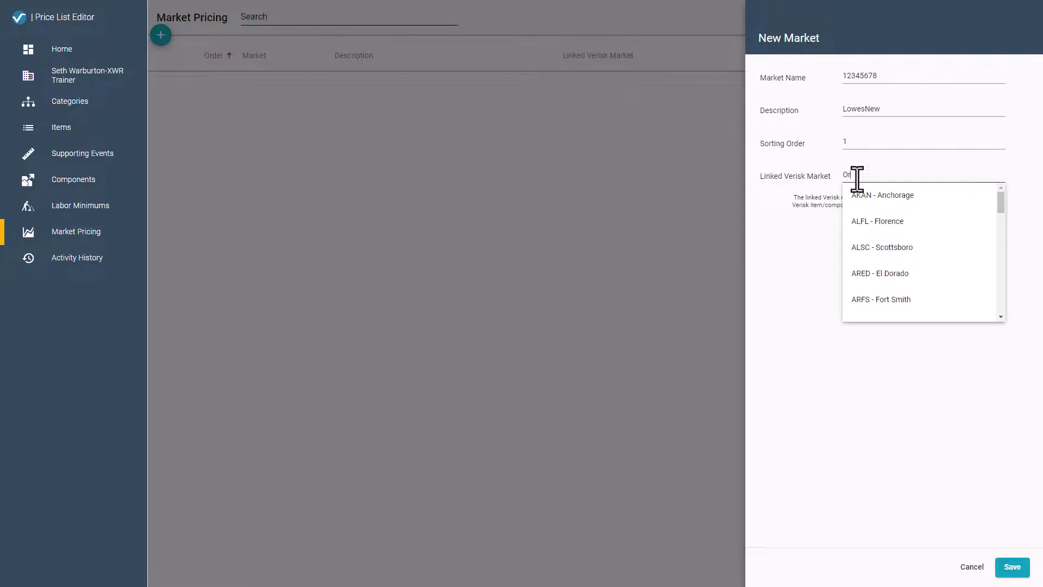
{"action": "type", "text": "em"}
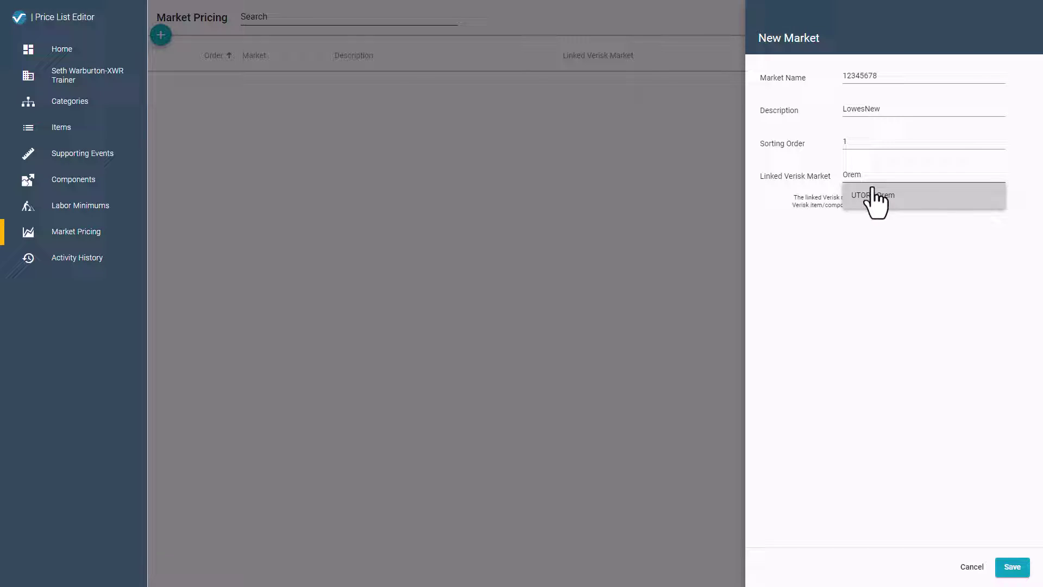
{"action": "left_click", "coordinate": [877, 197]}
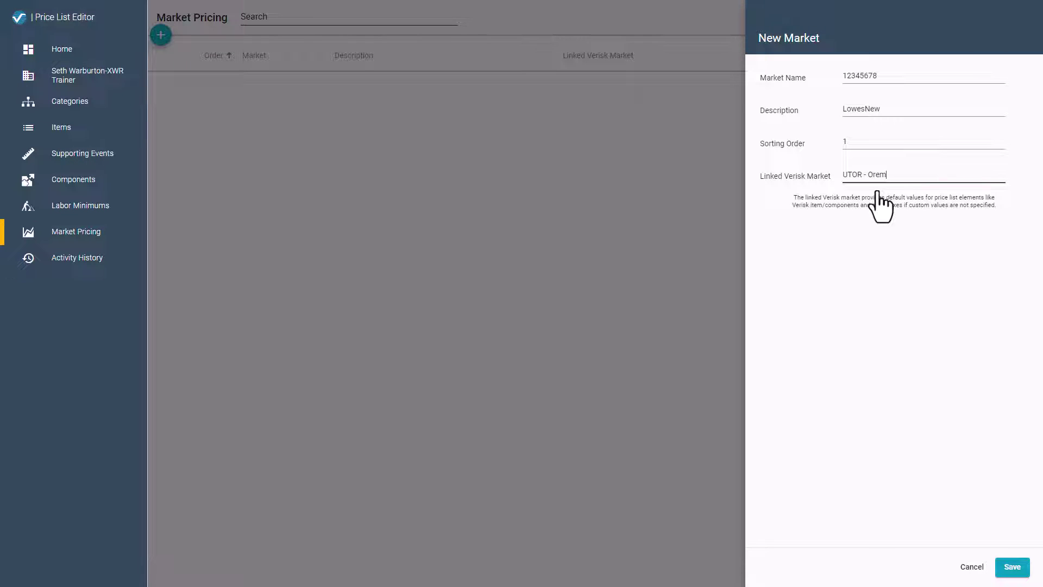
{"action": "left_click", "coordinate": [1015, 568]}
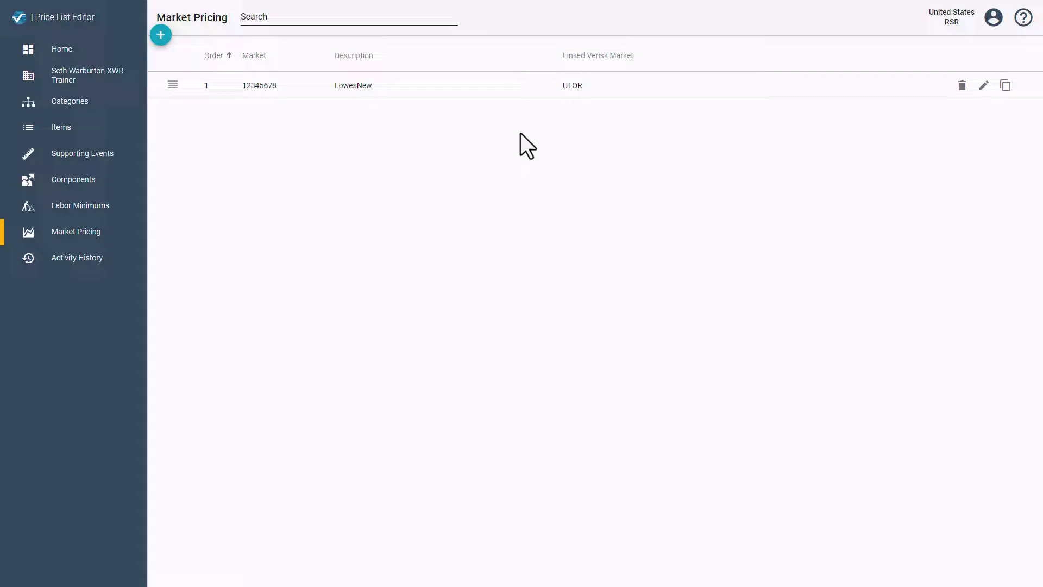
- Go to market 12345678's Excluded Items and start adding exclusions
{"action": "left_click", "coordinate": [283, 90]}
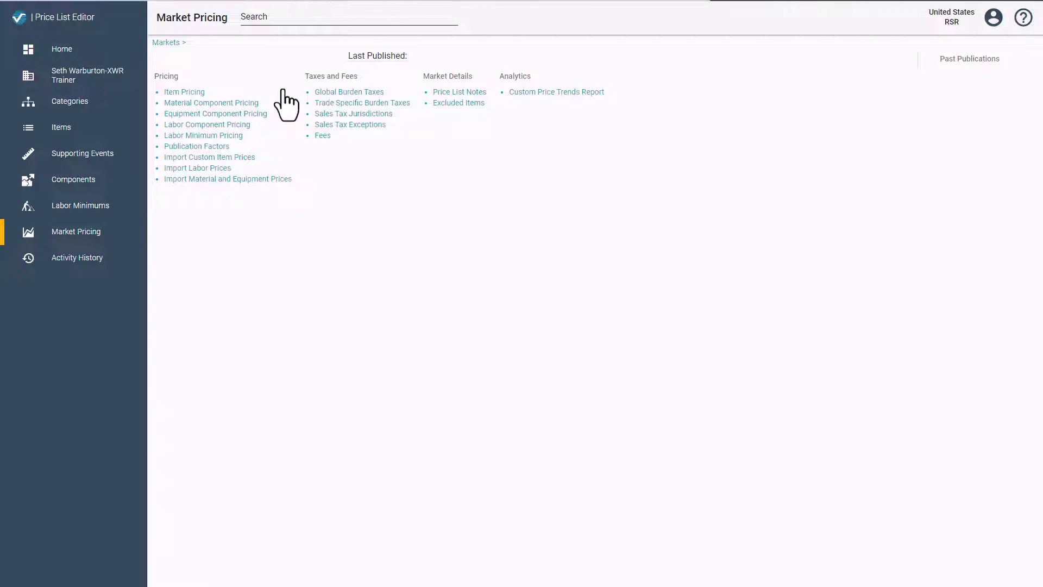
{"action": "left_click", "coordinate": [439, 106]}
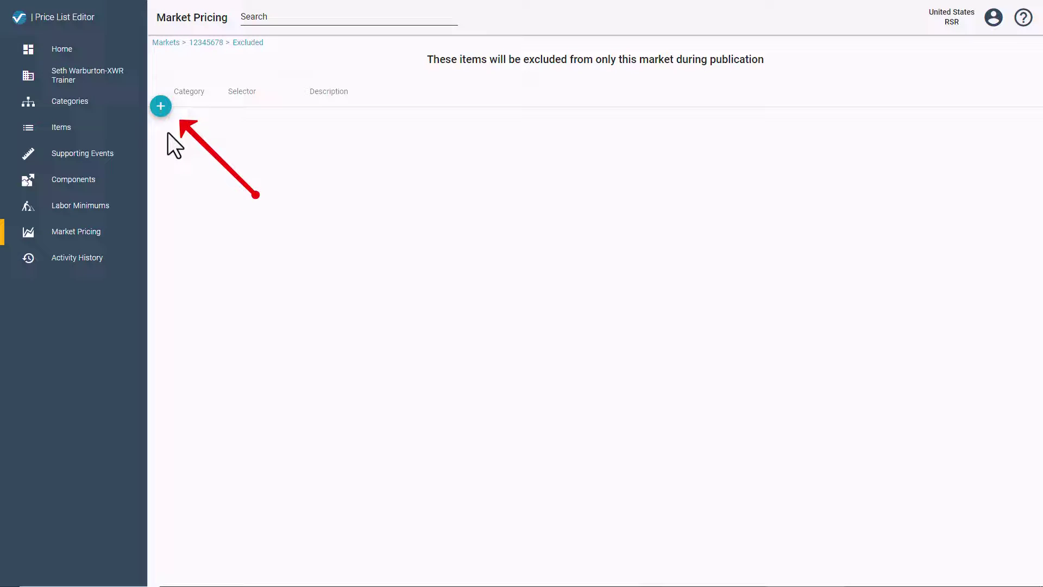
{"action": "left_click", "coordinate": [161, 106]}
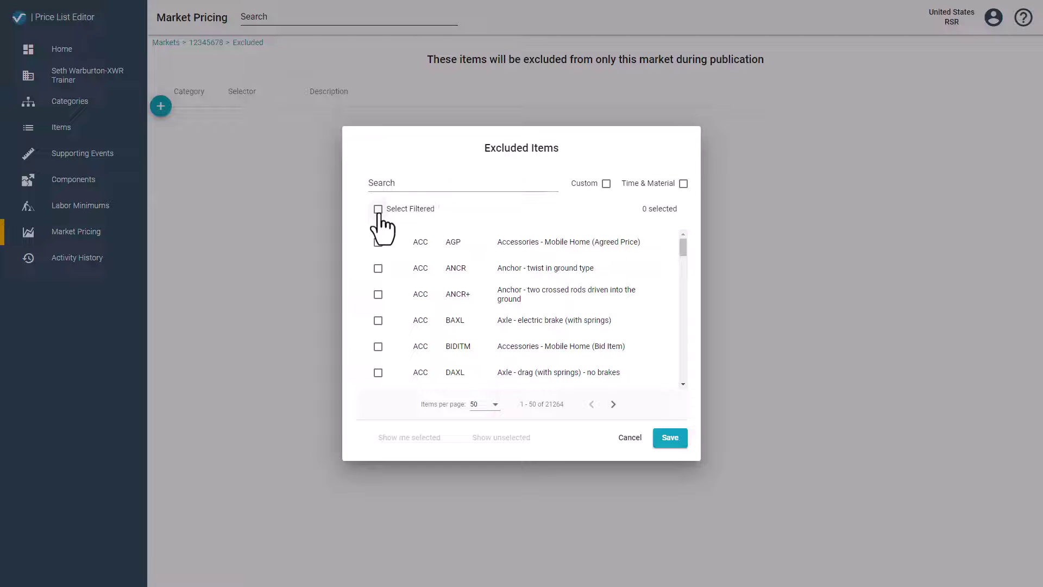
- Exclude every item except the Time & Material labor items and save
{"action": "left_click", "coordinate": [379, 210]}
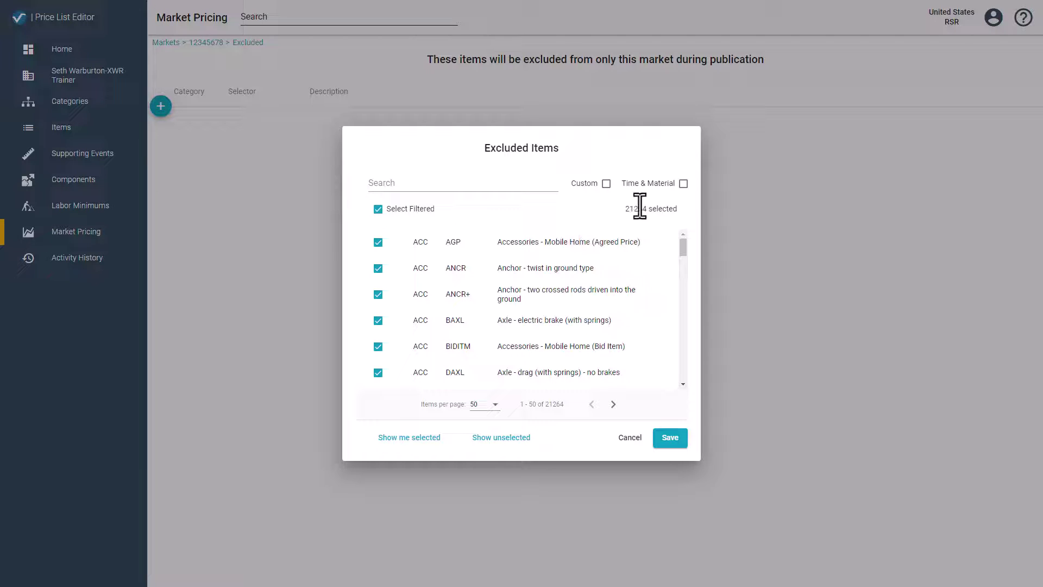
{"action": "left_click", "coordinate": [683, 184]}
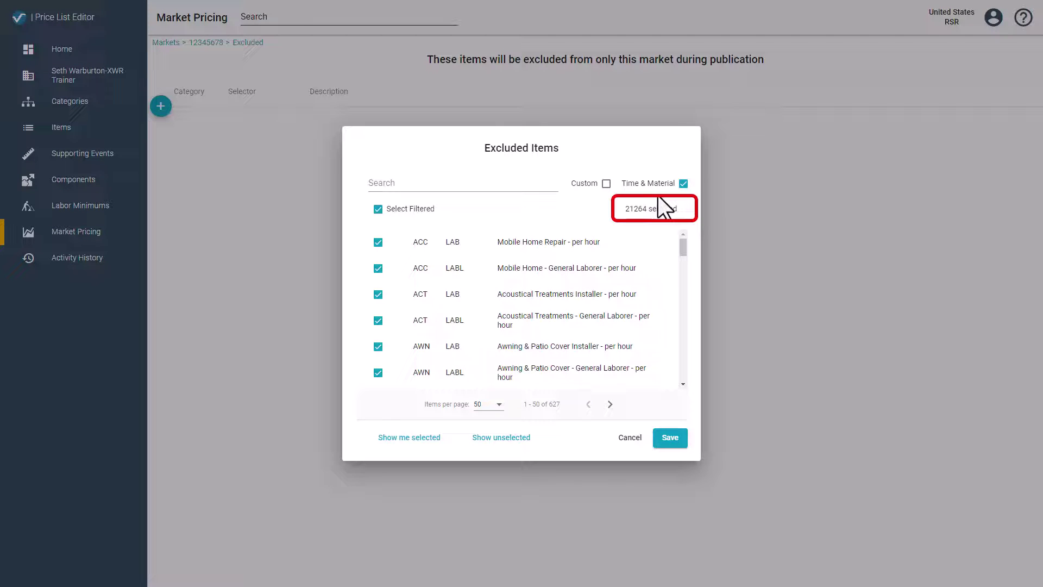
{"action": "left_click", "coordinate": [379, 210]}
{"action": "left_click", "coordinate": [670, 438]}
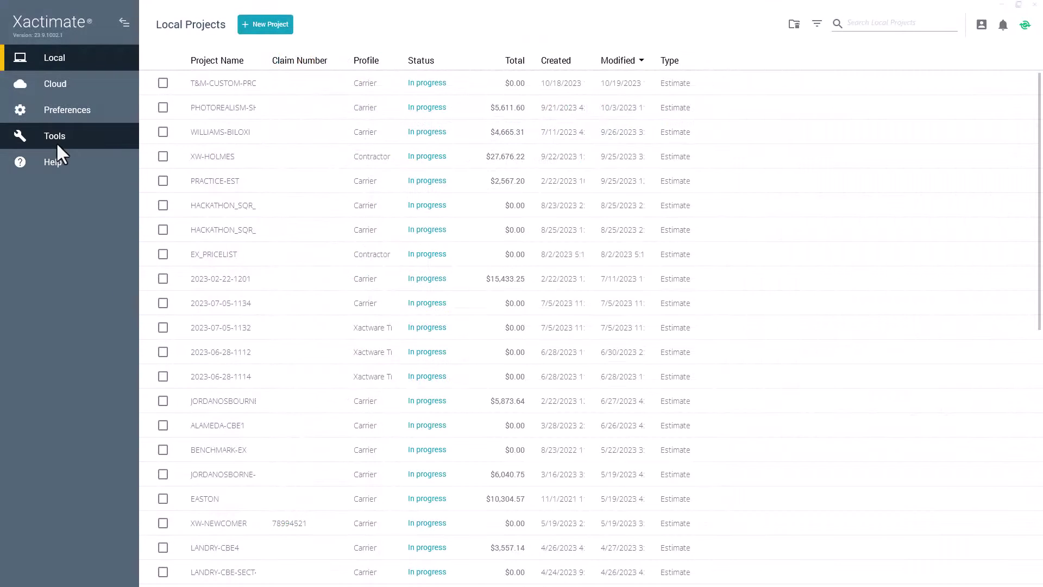
- In Tools > Data Transfer, set up an import from the Downloads folder
{"action": "left_click", "coordinate": [57, 135]}
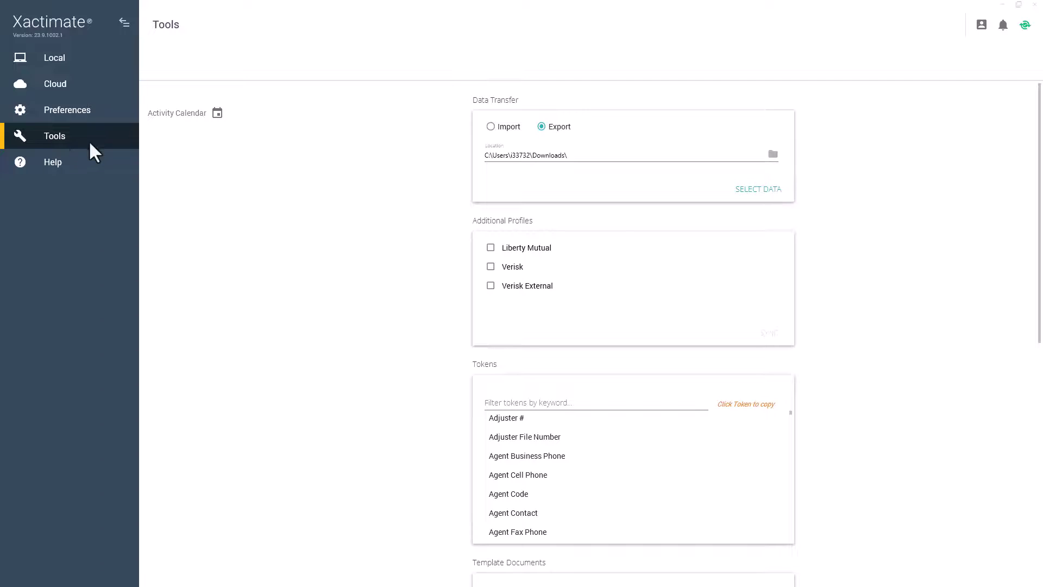
{"action": "left_click", "coordinate": [490, 127]}
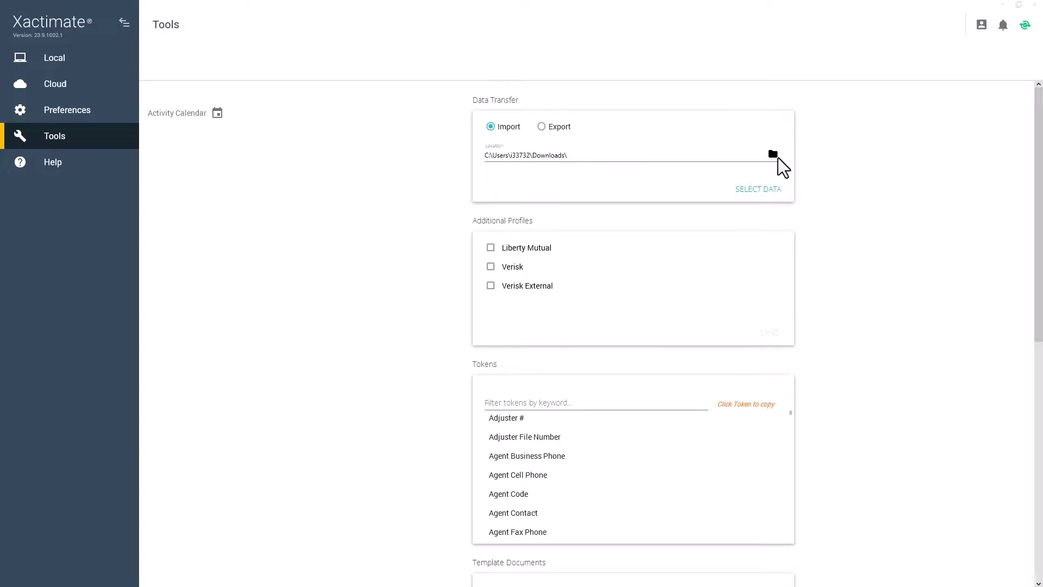
{"action": "left_click", "coordinate": [773, 154]}
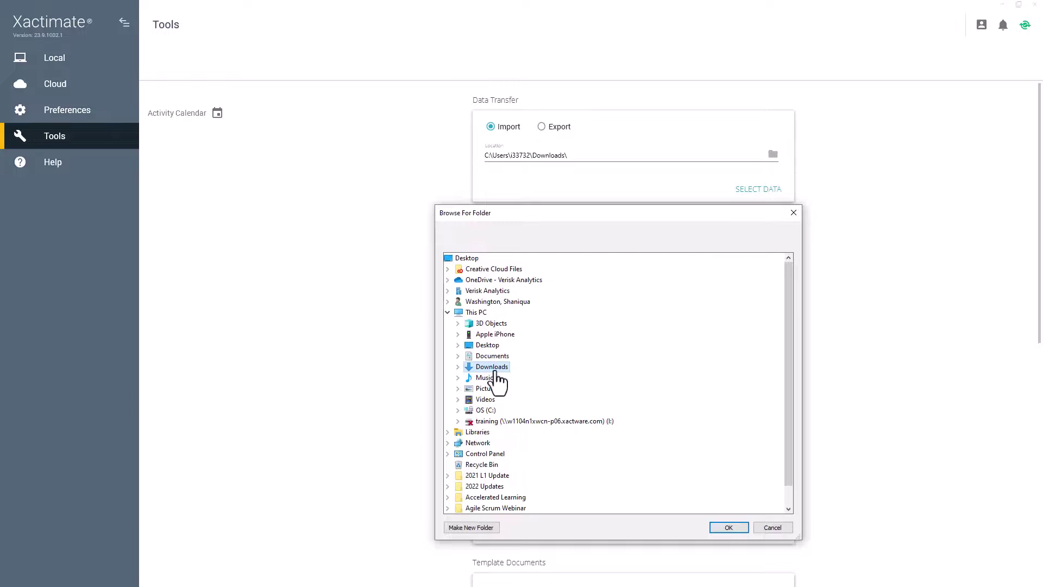
{"action": "double_click", "coordinate": [493, 368]}
{"action": "left_click", "coordinate": [728, 527]}
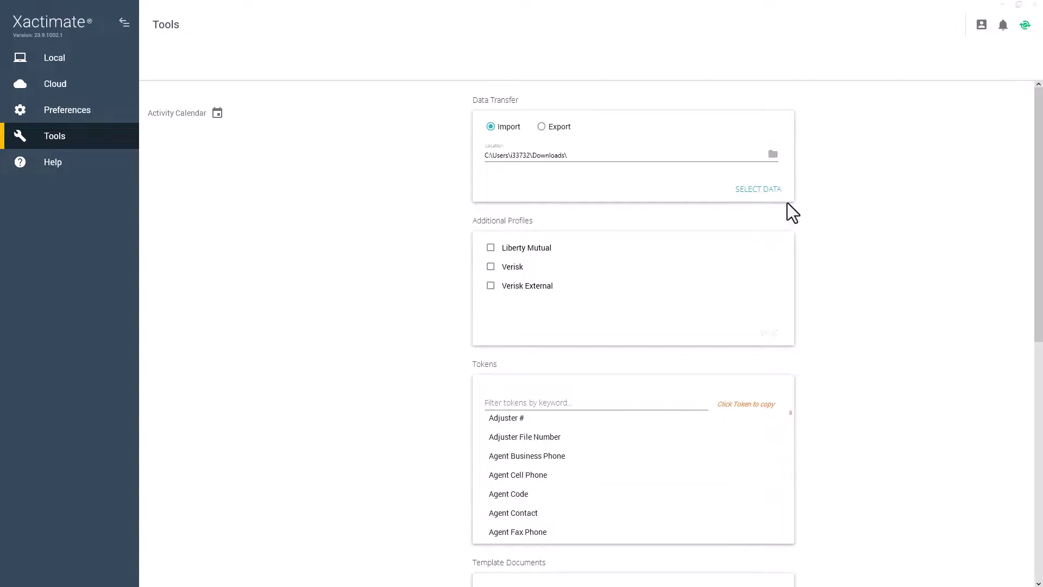
- Import the LOWES_PRICELIST price list, overwriting the existing copy
{"action": "left_click", "coordinate": [768, 190]}
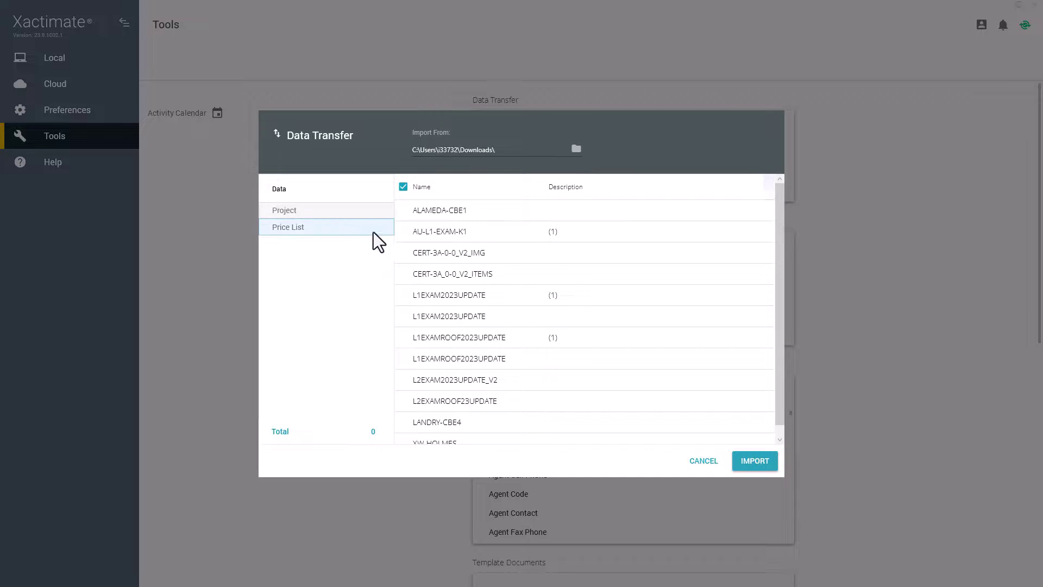
{"action": "left_click", "coordinate": [325, 230]}
{"action": "left_click", "coordinate": [415, 212]}
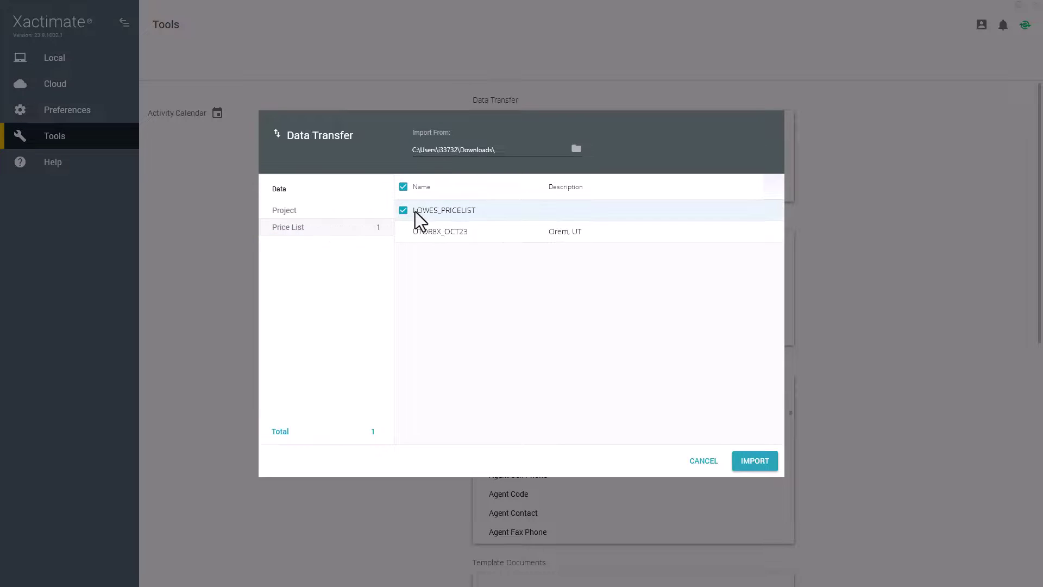
{"action": "left_click", "coordinate": [758, 460]}
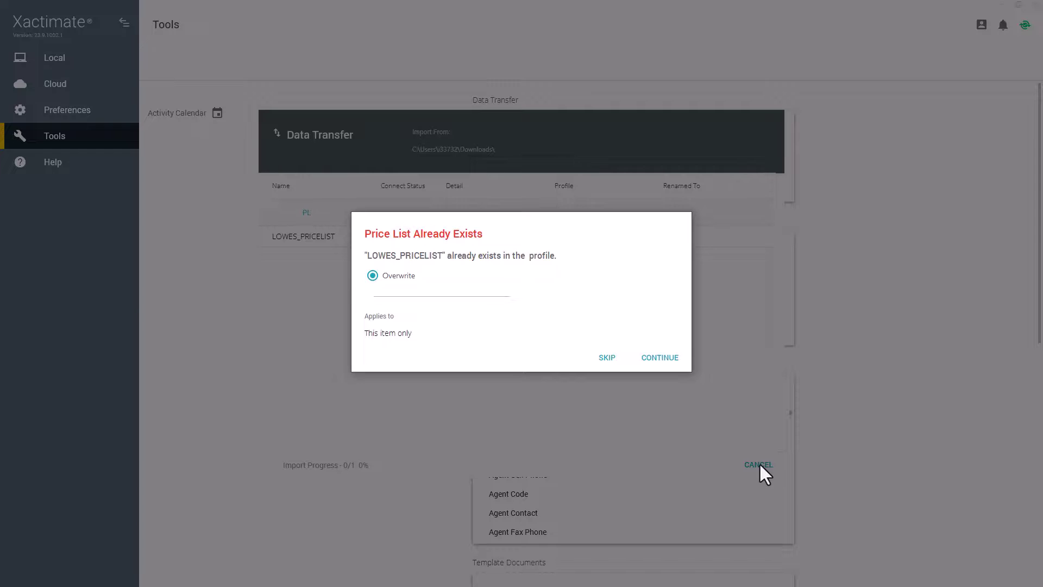
{"action": "left_click", "coordinate": [660, 357]}
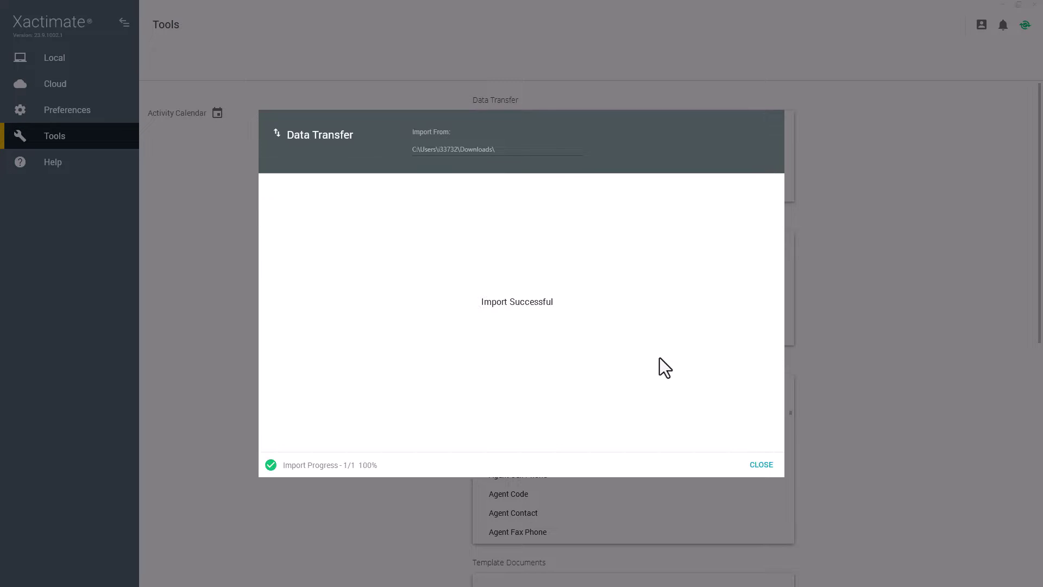
- Return to Local Projects and open T&M-CUSTOM-PRCLST1 on its Claim Info parameters
{"action": "left_click", "coordinate": [747, 461]}
{"action": "left_click", "coordinate": [45, 55]}
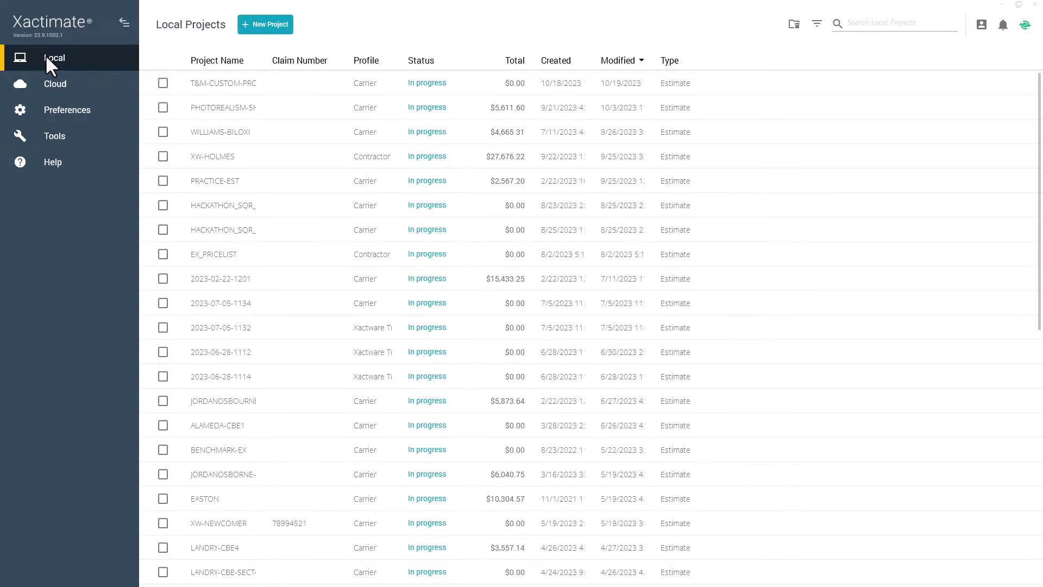
{"action": "double_click", "coordinate": [236, 82]}
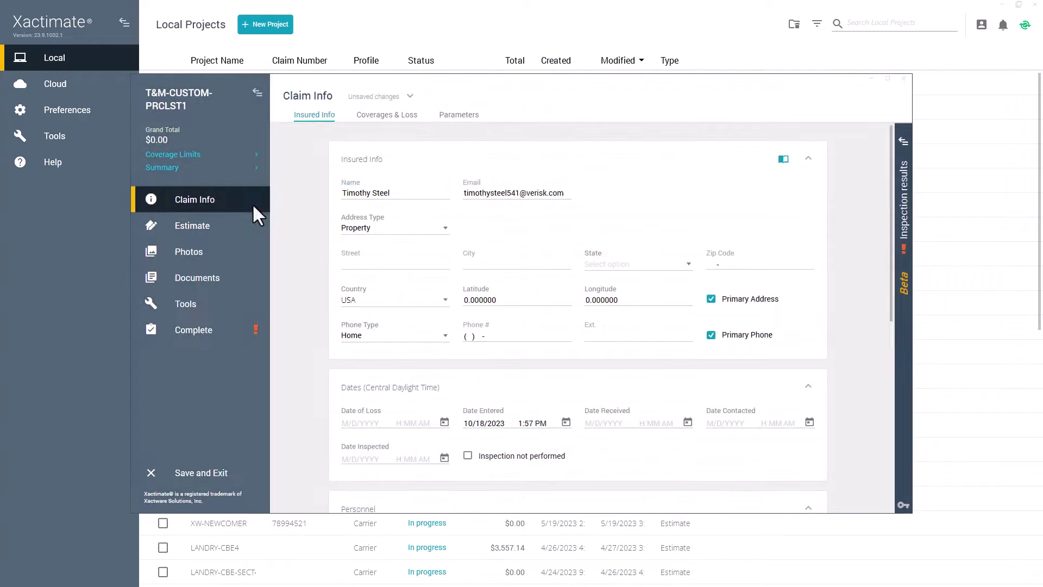
{"action": "left_click", "coordinate": [455, 117]}
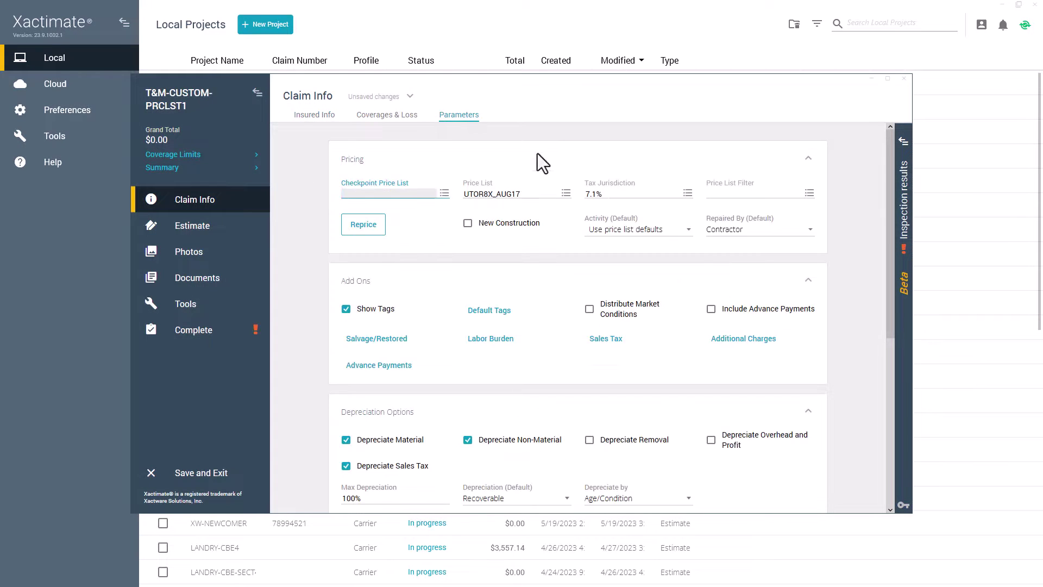
- Assign the LOWES_PRICELIST price list with the 7.25% tax jurisdiction
{"action": "left_click", "coordinate": [565, 198]}
{"action": "left_click", "coordinate": [424, 316]}
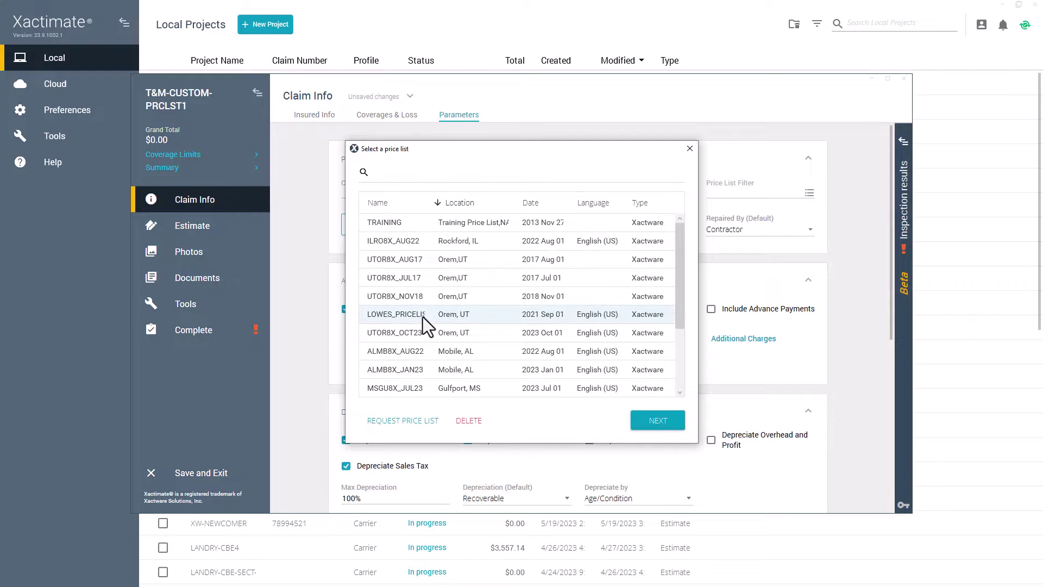
{"action": "left_click", "coordinate": [644, 428]}
{"action": "scroll", "coordinate": [576, 251], "scroll_direction": "down", "scroll_amount": 5}
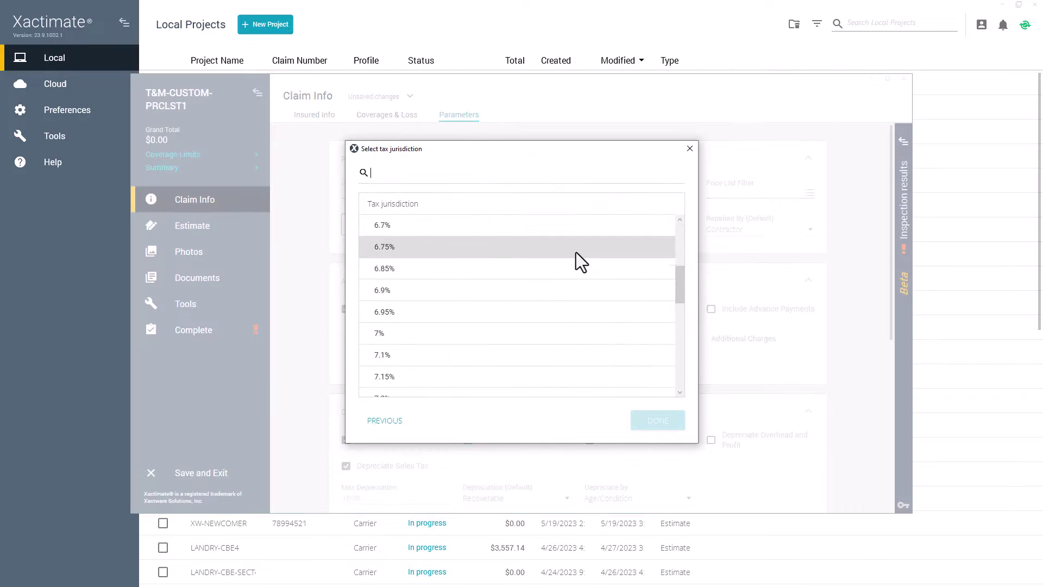
{"action": "scroll", "coordinate": [576, 252], "scroll_direction": "down", "scroll_amount": 2}
{"action": "left_click", "coordinate": [486, 351]}
{"action": "left_click", "coordinate": [652, 422]}
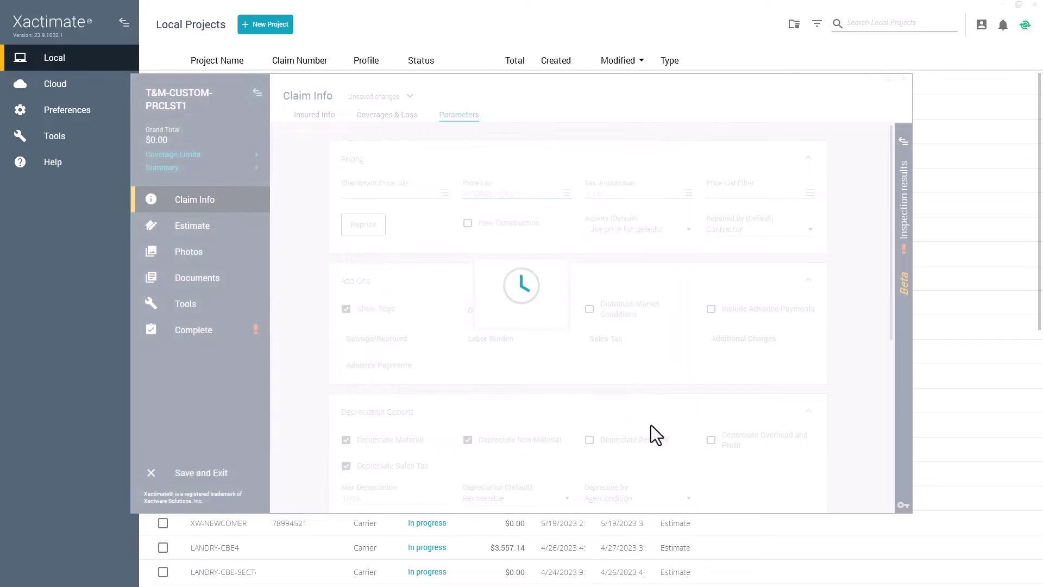